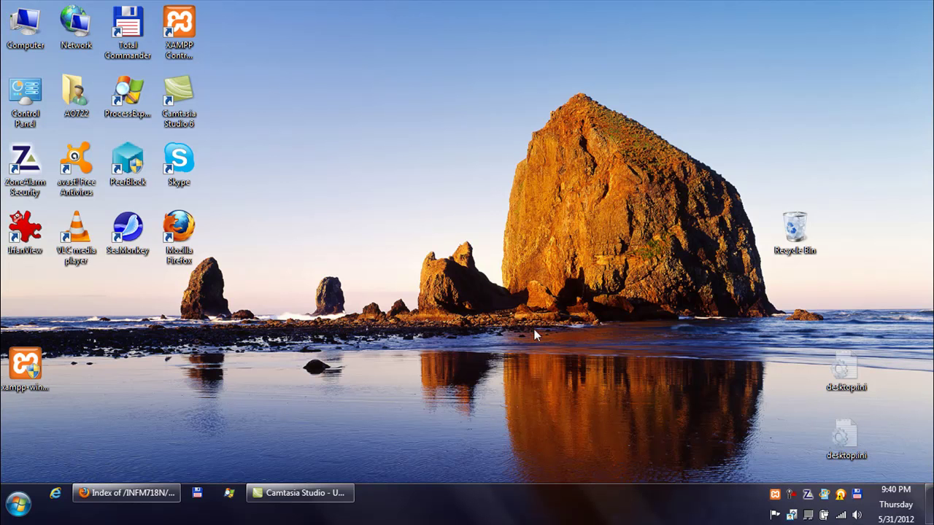
Switch to Firefox and load google.com in a new tab
left_click(156, 495)
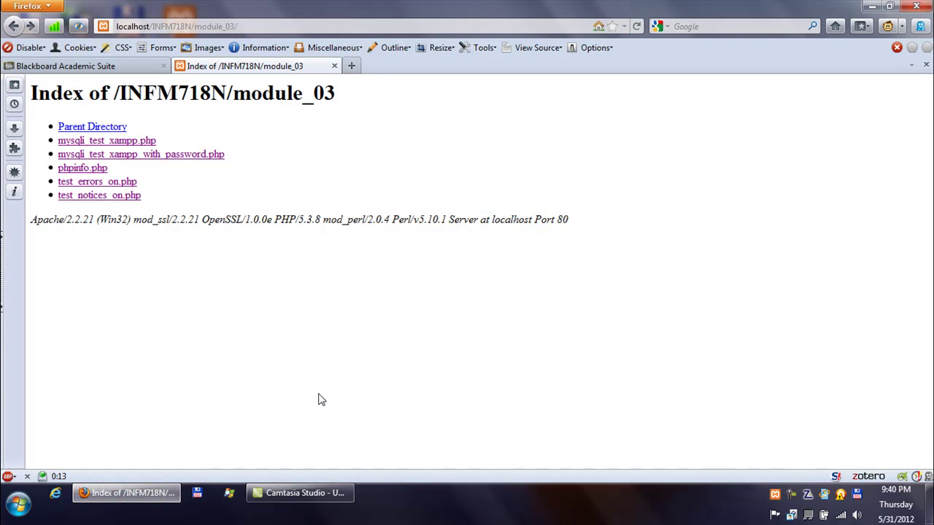
left_click(352, 67)
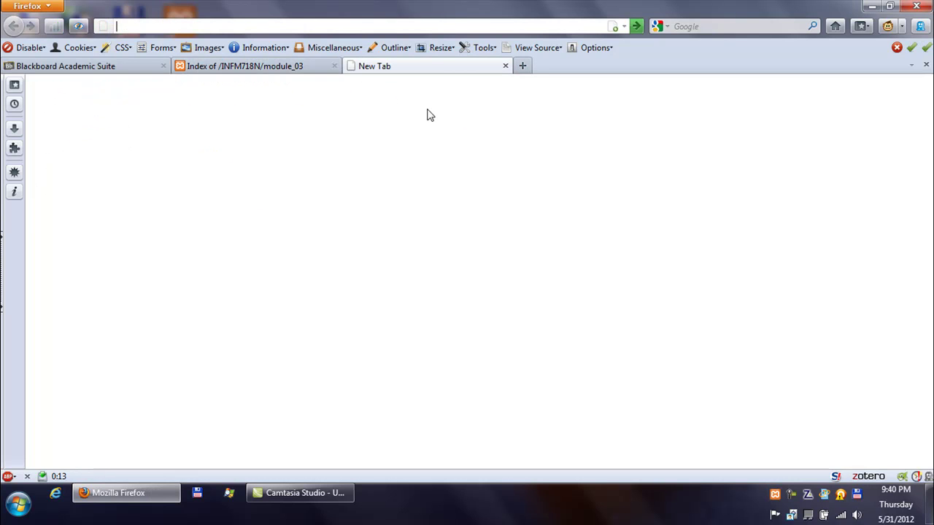
type("goog")
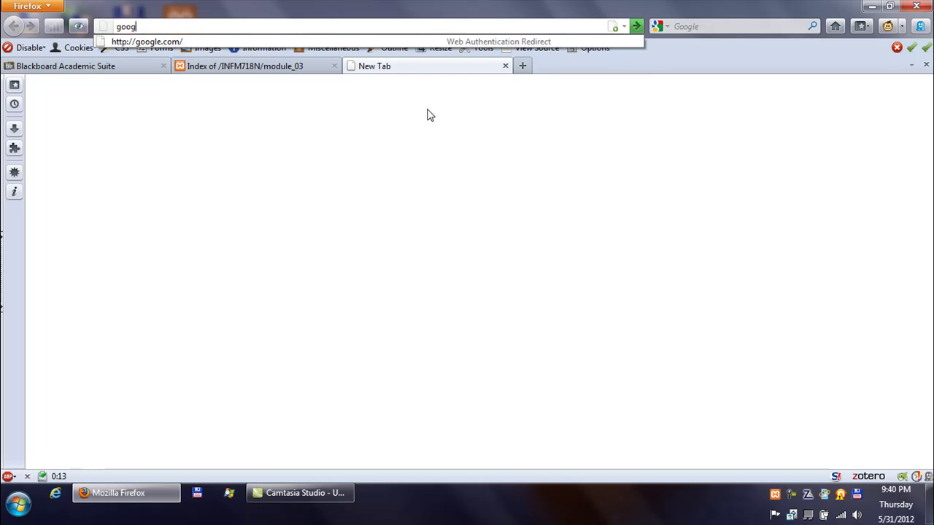
type("le.com")
key("Return")
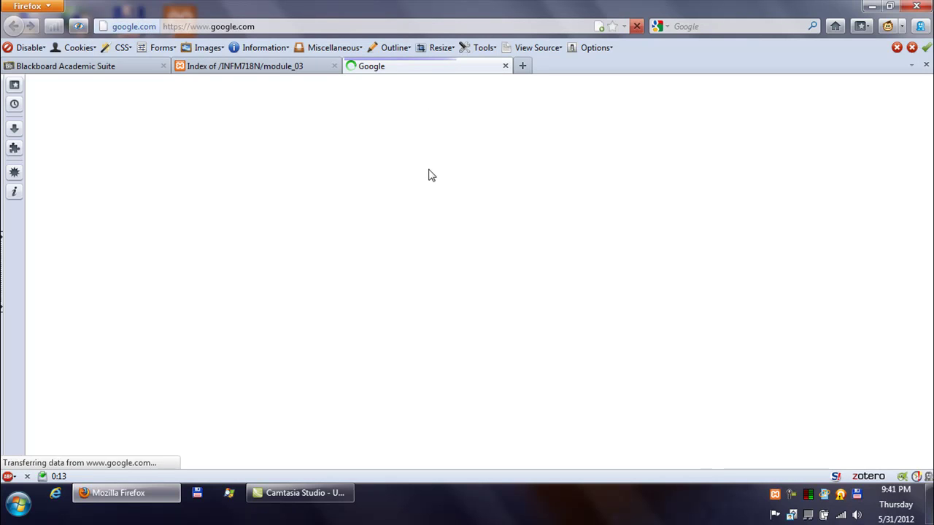
Search Google for "mysql gui tools 5.0-r12" and open the MySQL GUI Tools Bundle: Archived Downloads result
left_click(427, 296)
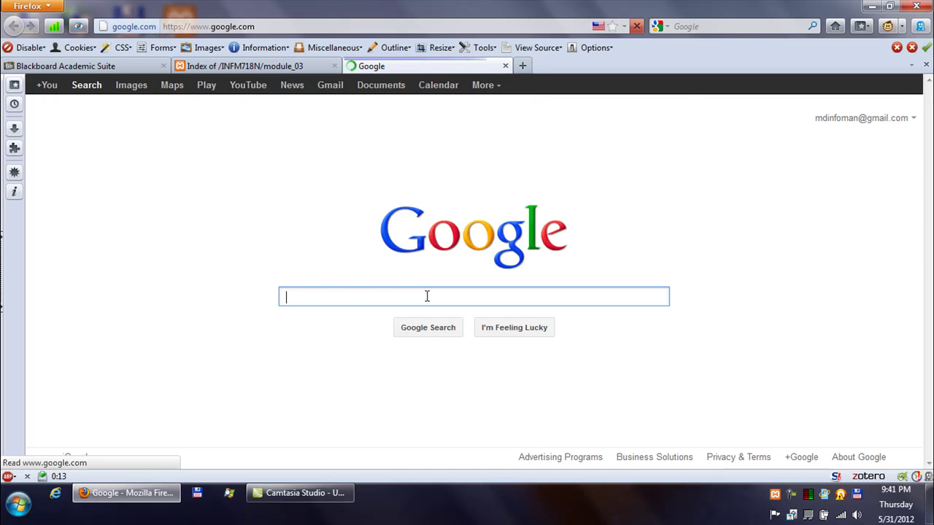
type("m")
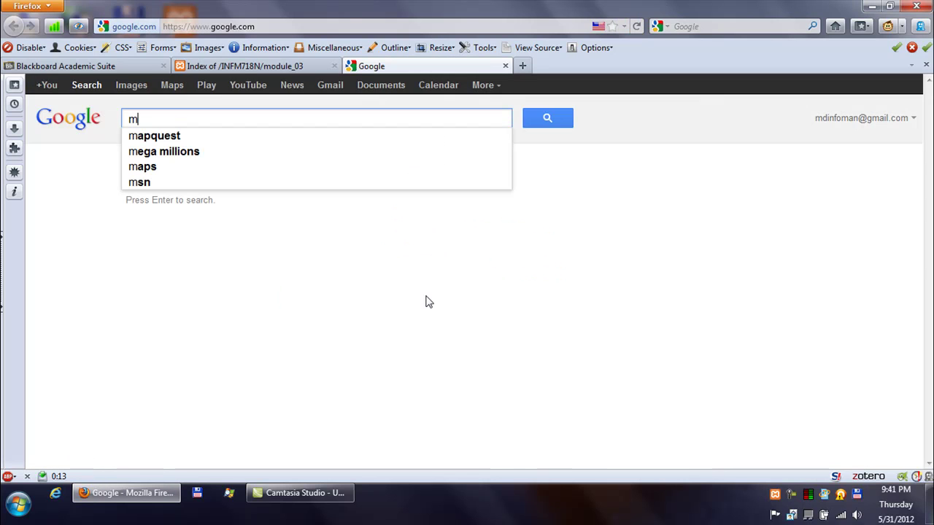
type("ysql")
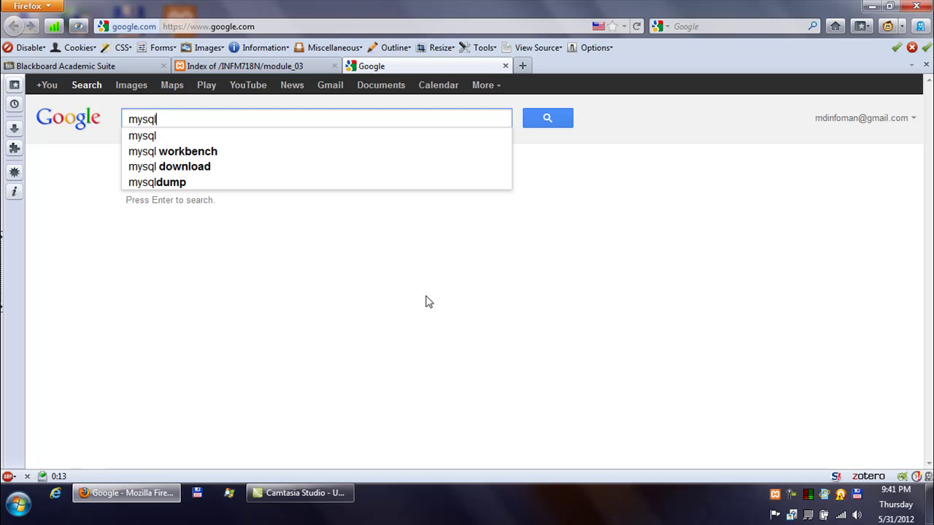
type(" gui")
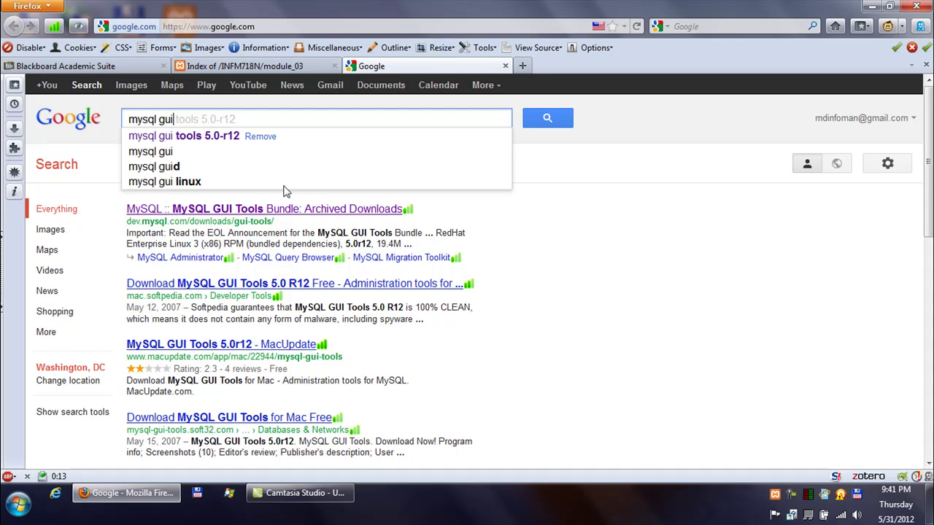
left_click(217, 140)
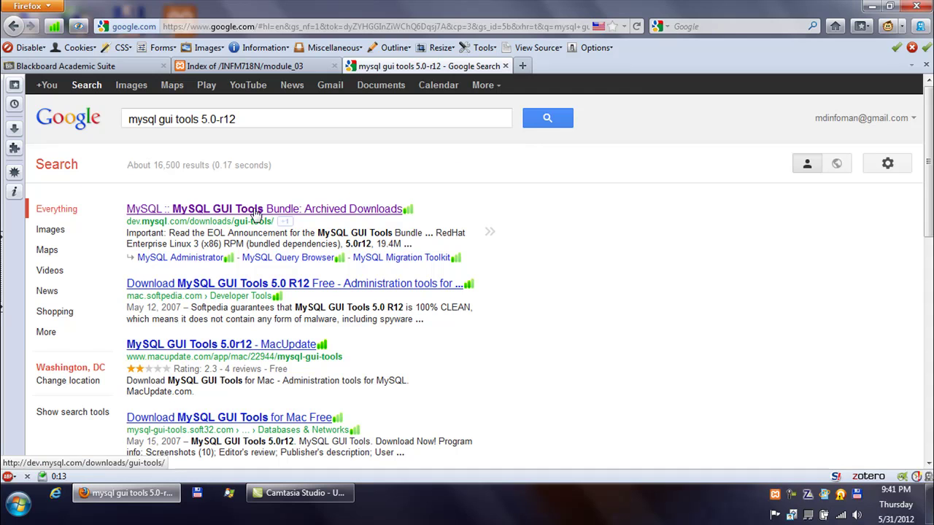
left_click(326, 211)
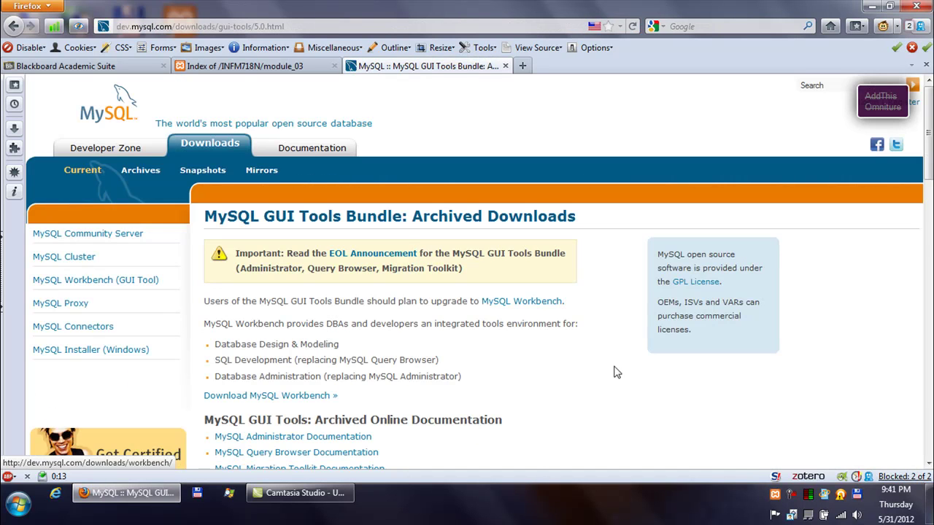
Choose the Windows (x86) 5.0-r17 installer package from the archived MySQL GUI Tools downloads
scroll(621, 375, "down", 3)
scroll(620, 375, "down", 3)
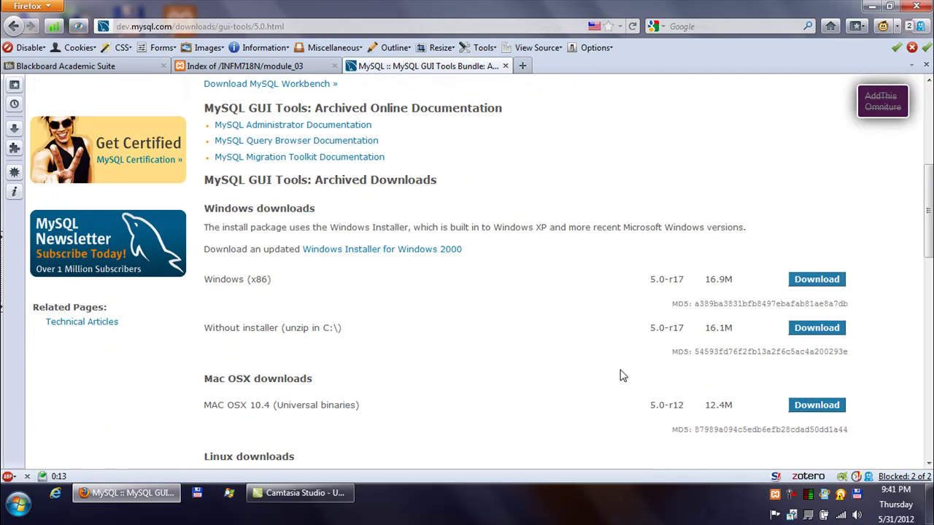
scroll(620, 375, "down", 1)
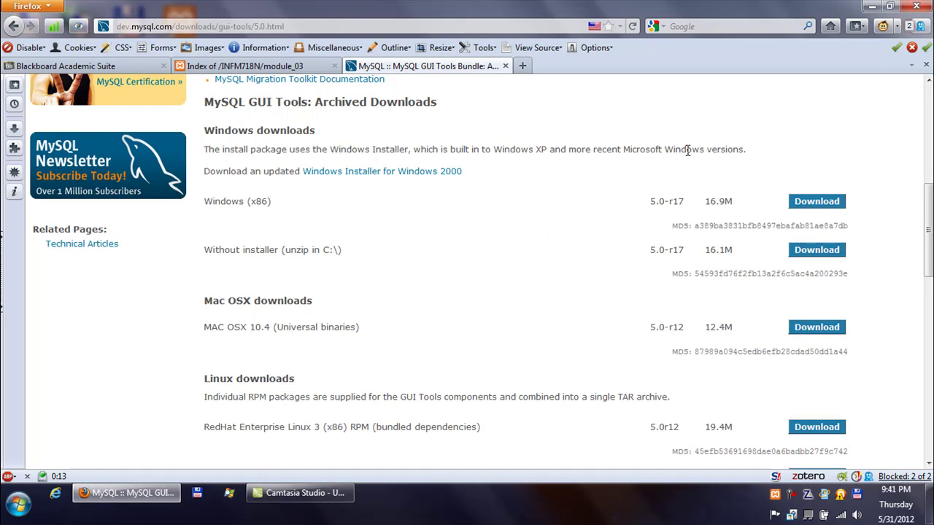
left_click(813, 205)
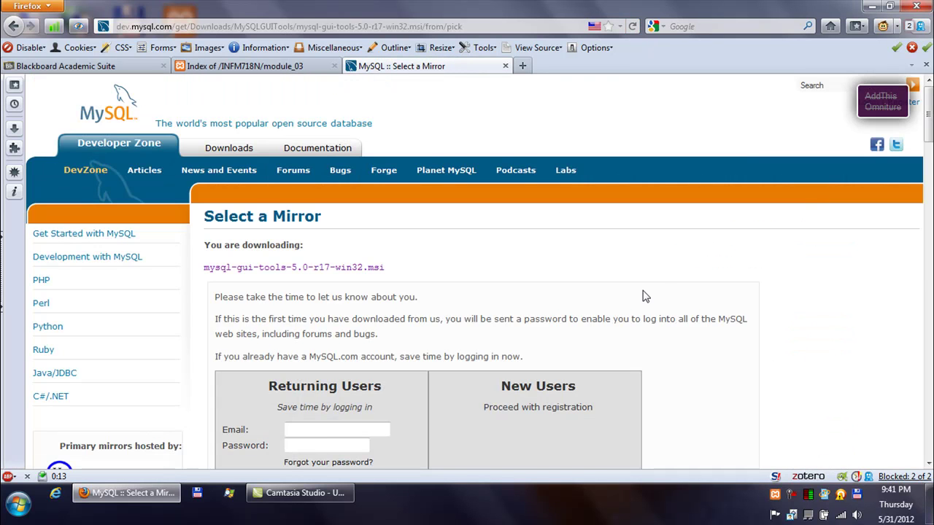
Skip the MySQL login and registration and continue directly to the list of download mirrors
scroll(642, 296, "down", 3)
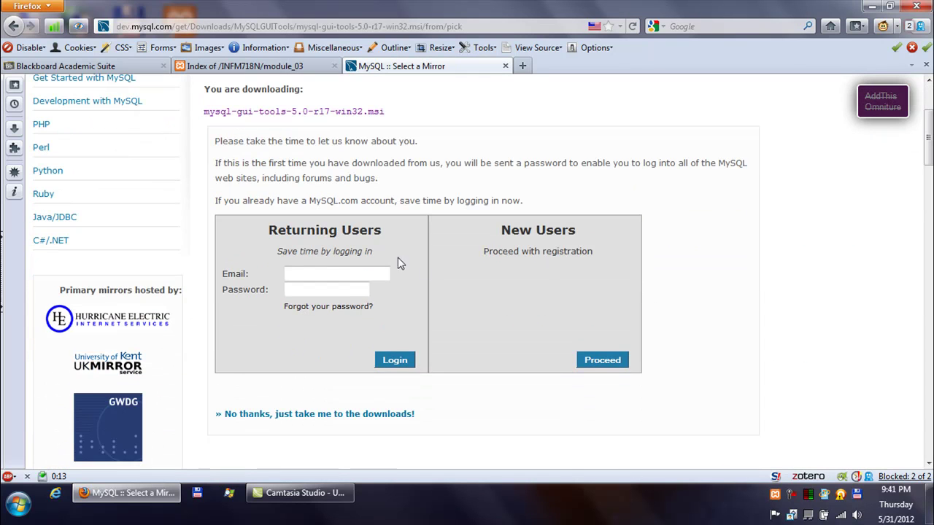
left_click(321, 279)
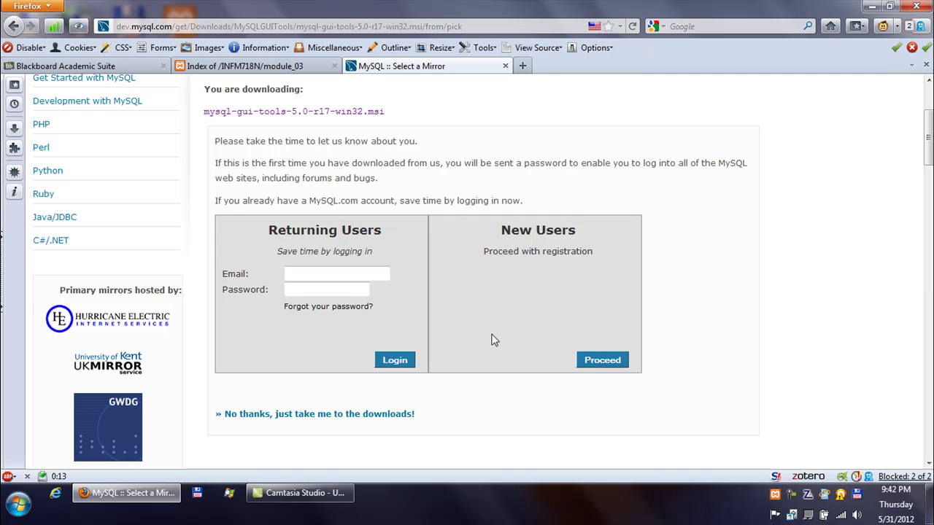
left_click(337, 414)
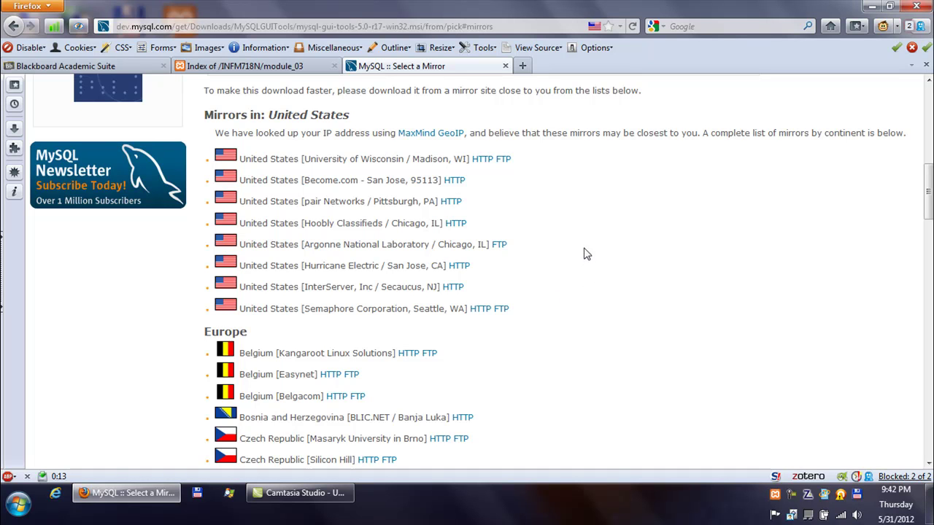
Download mysql-gui-tools-5.0-r17-win32.msi over HTTP from the University of Wisconsin mirror and save it to the Desktop
left_click(482, 163)
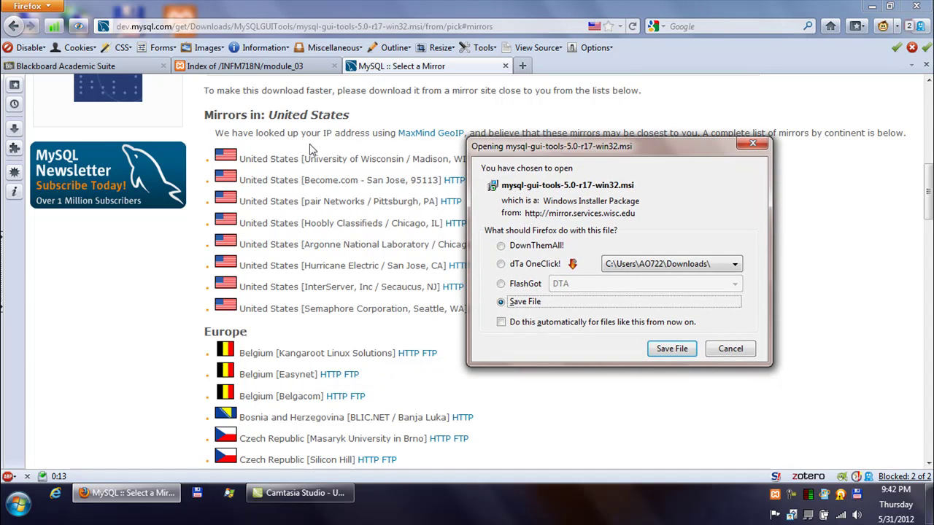
left_click(663, 354)
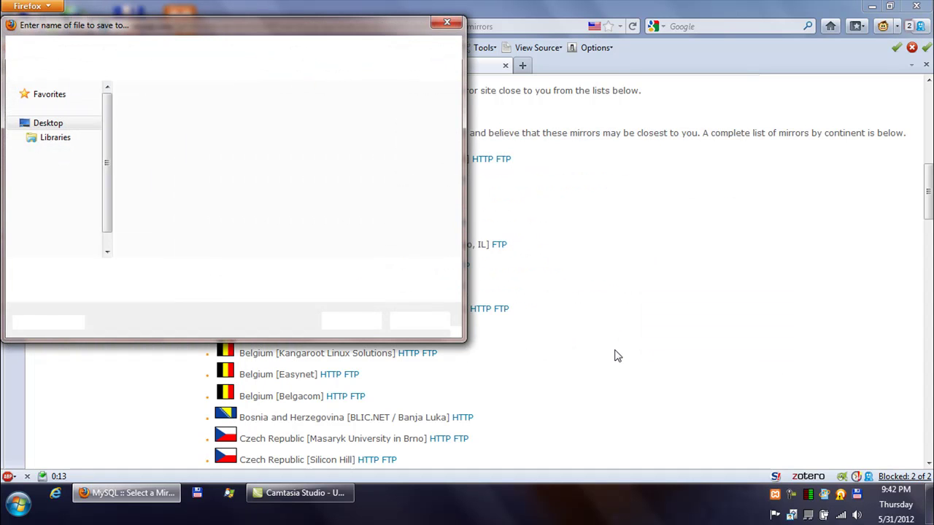
left_click(52, 115)
left_click(345, 323)
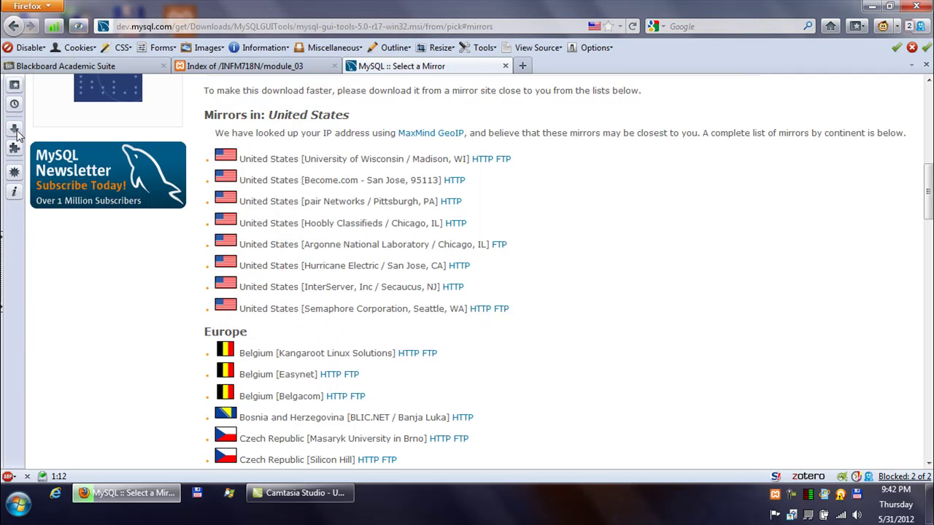
Check the progress of the installer download in a widened downloads list, and close the list
left_click(11, 135)
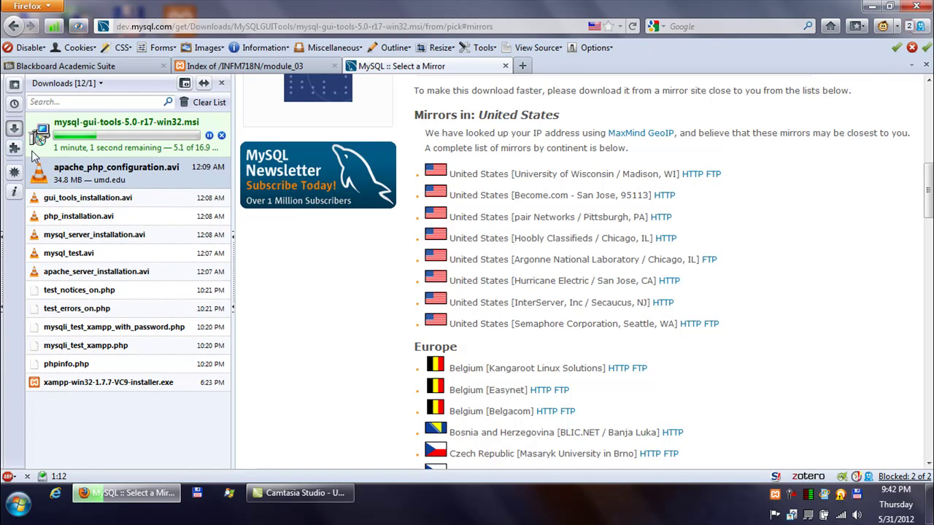
left_click_drag(232, 197, 280, 197)
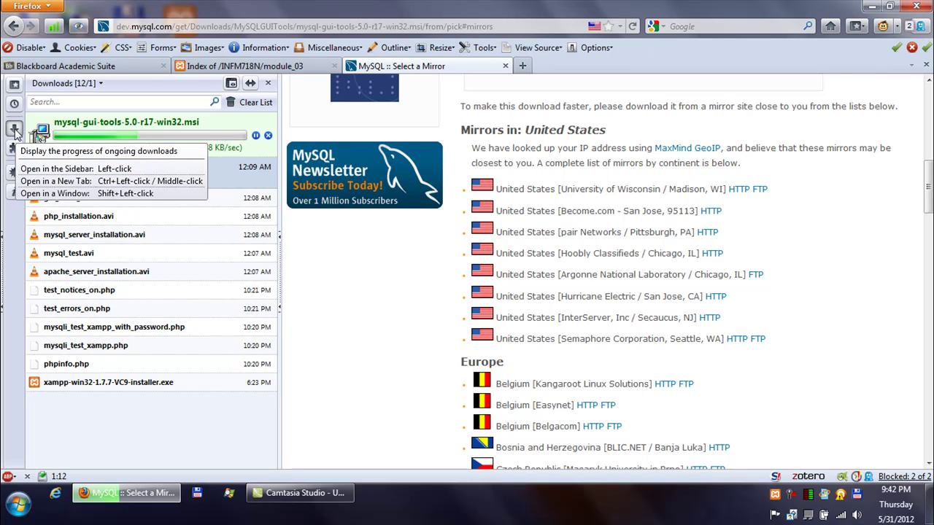
left_click(14, 130)
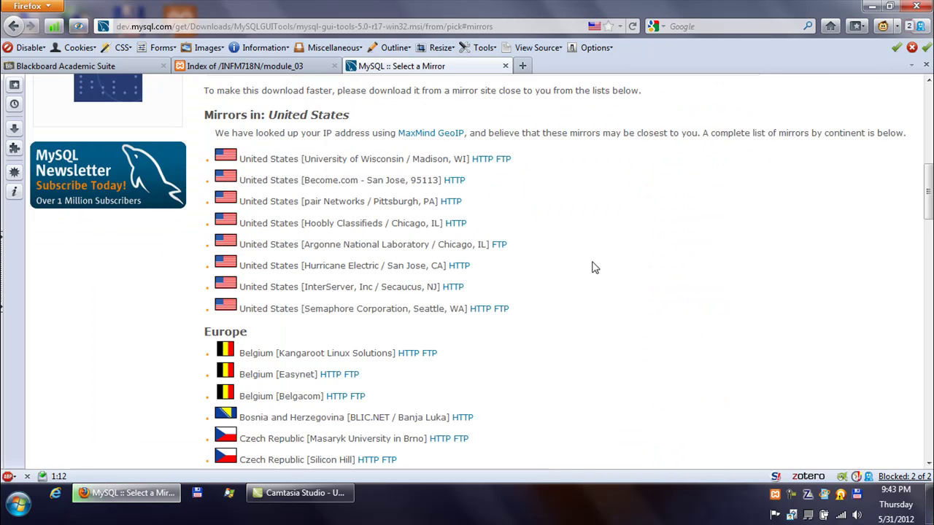
Minimize the browser, launch the downloaded MySQL GUI Tools installer from the desktop, and accept its license agreement
left_click(872, 6)
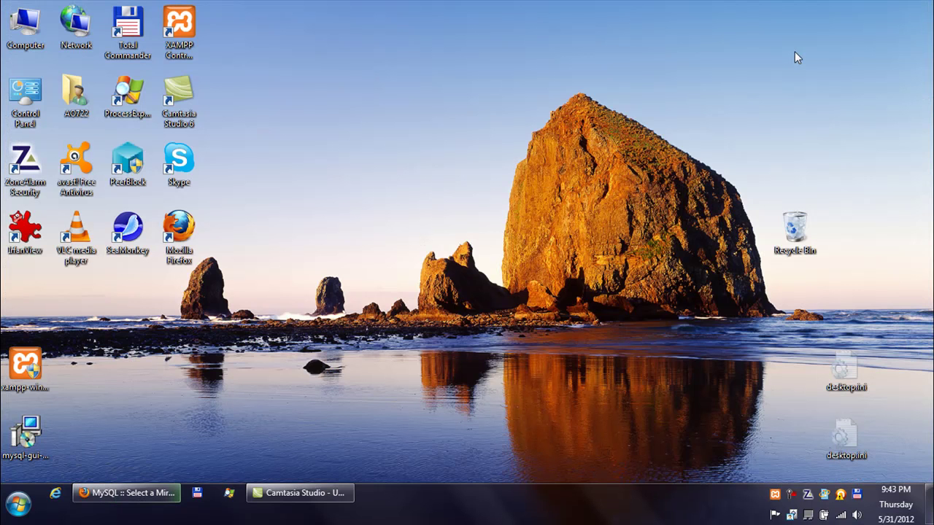
double_click(31, 434)
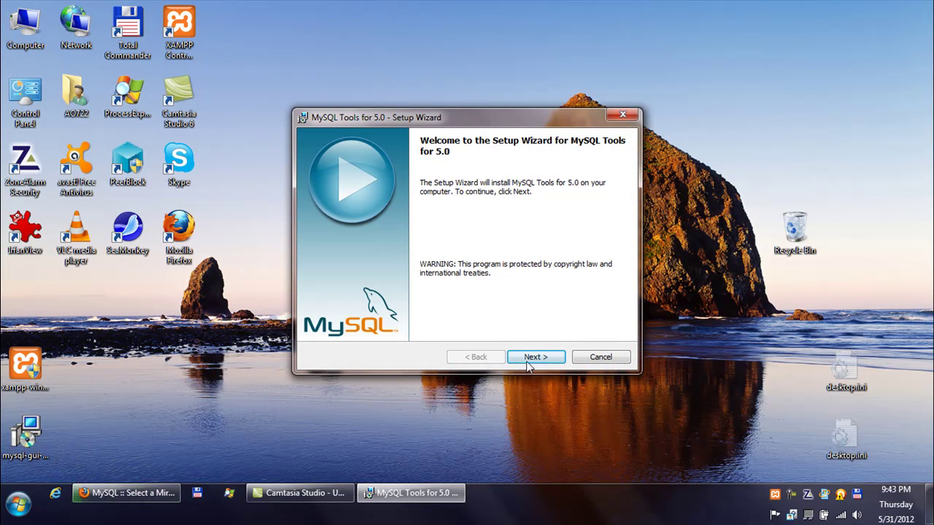
left_click(535, 358)
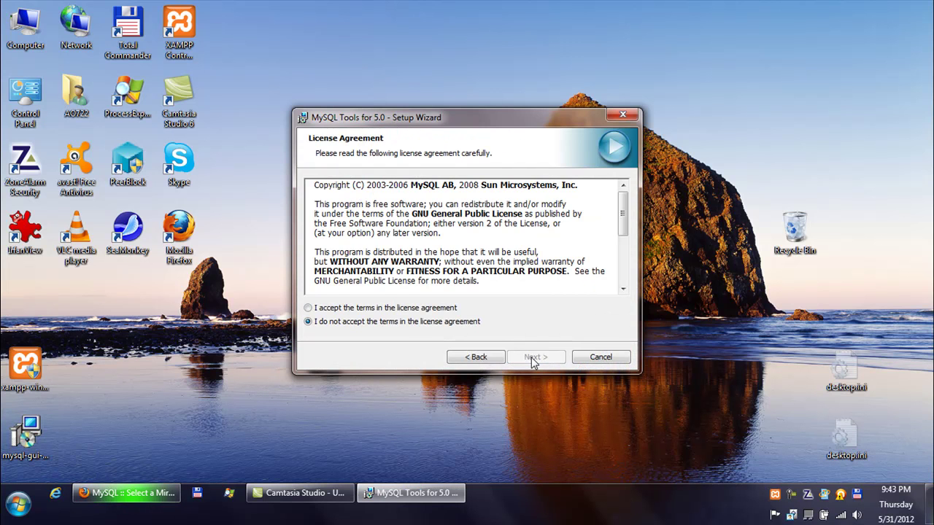
left_click(434, 310)
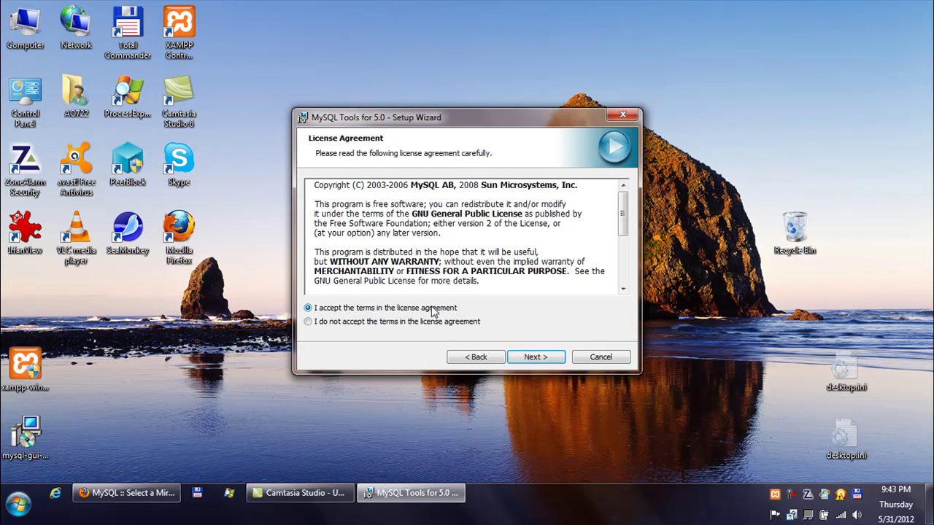
left_click(544, 359)
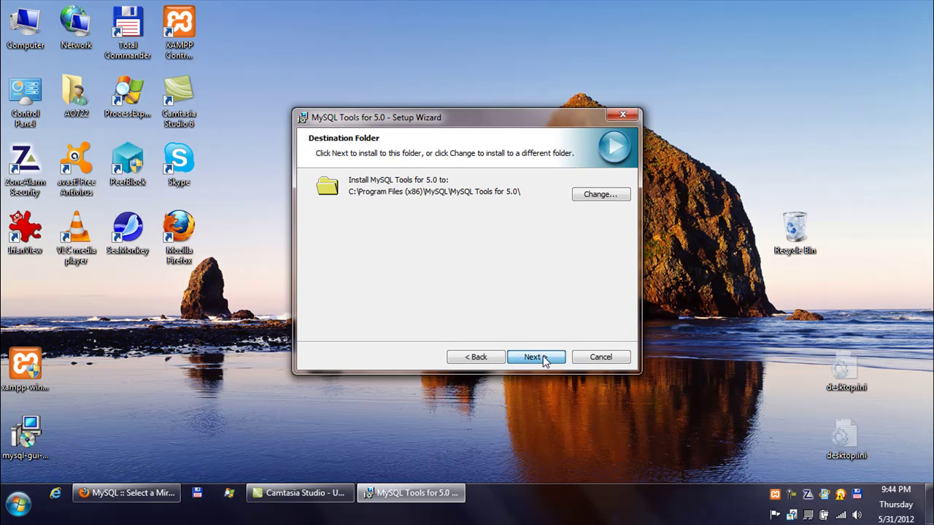
Install MySQL Tools for 5.0 with the default destination folder and the Complete setup type, and finish the wizard
left_click(544, 360)
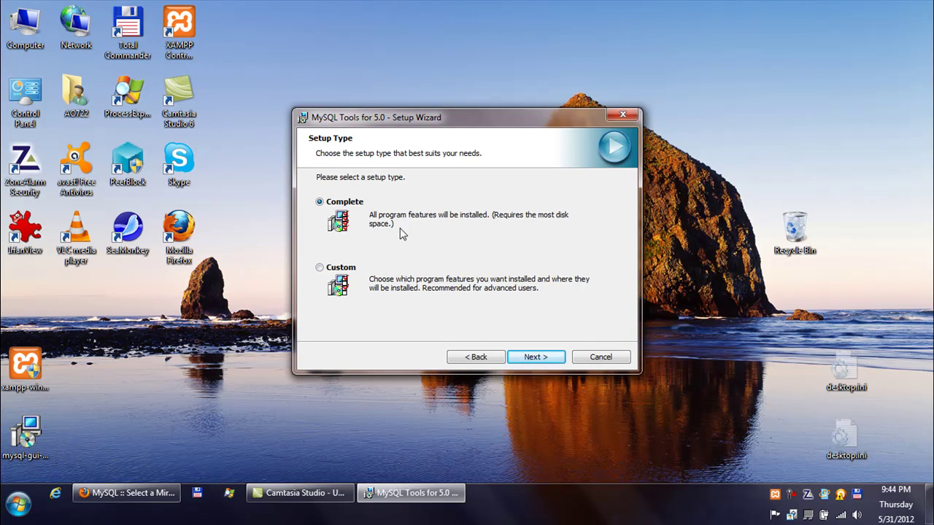
left_click(535, 358)
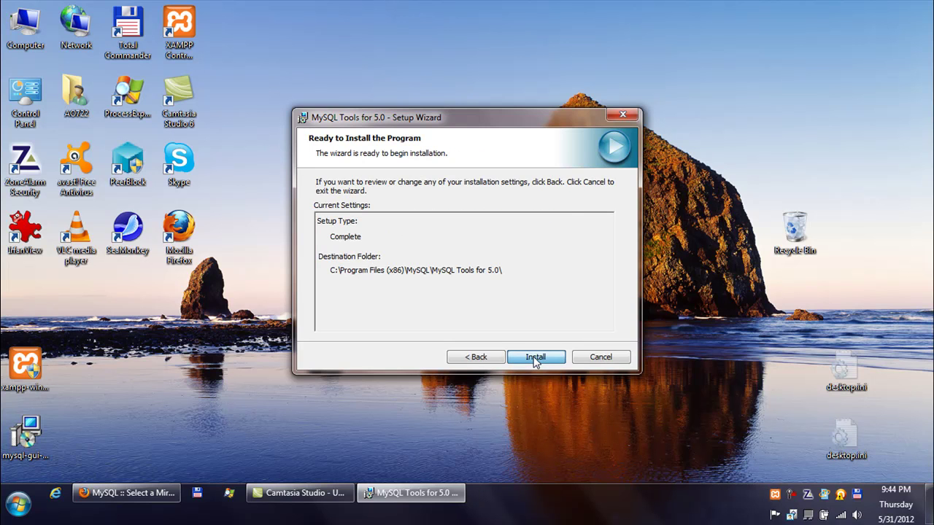
left_click(536, 358)
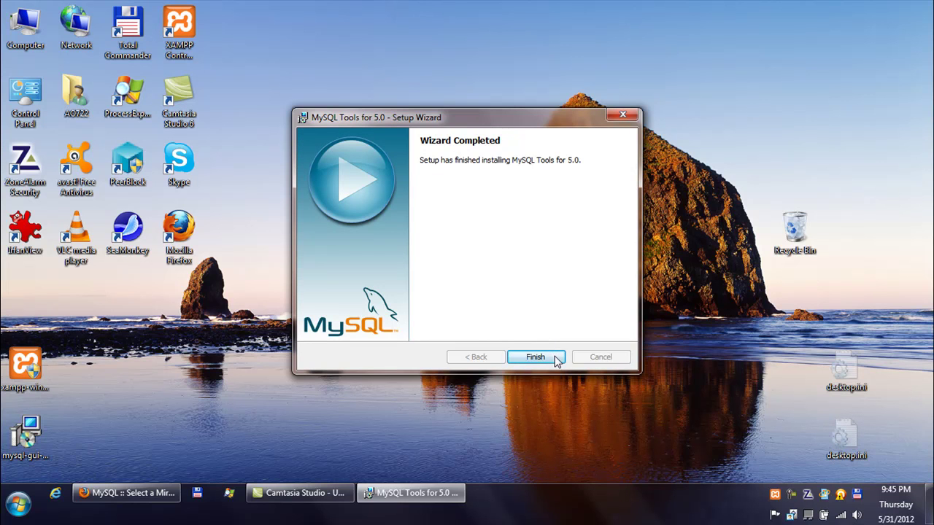
left_click(557, 360)
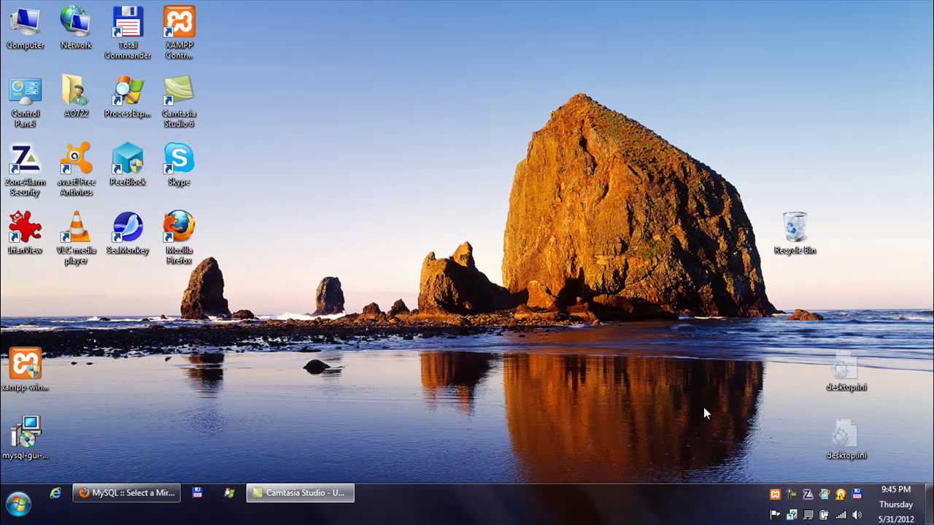
Expand the MySQL folder among all installed programs to view the MySQL tools it contains
left_click(18, 505)
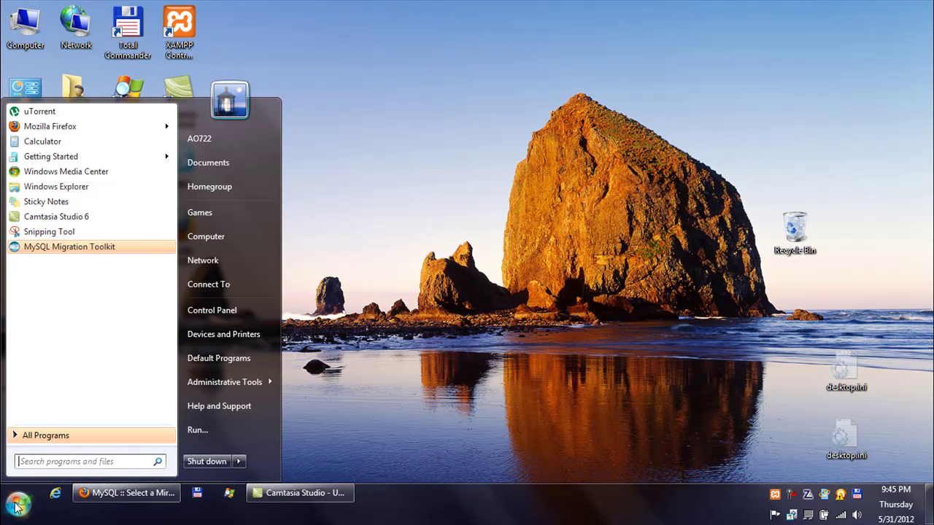
left_click(50, 438)
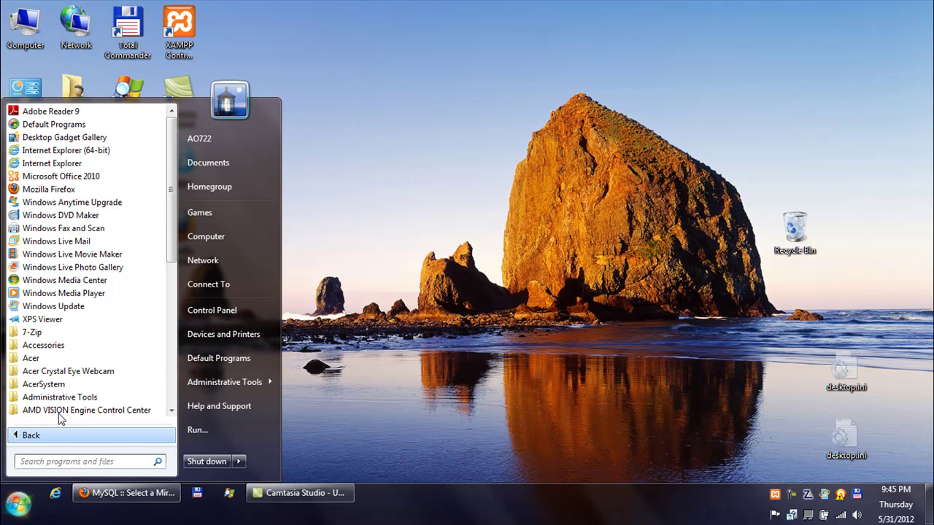
scroll(79, 381, "down", 3)
scroll(79, 381, "down", 3)
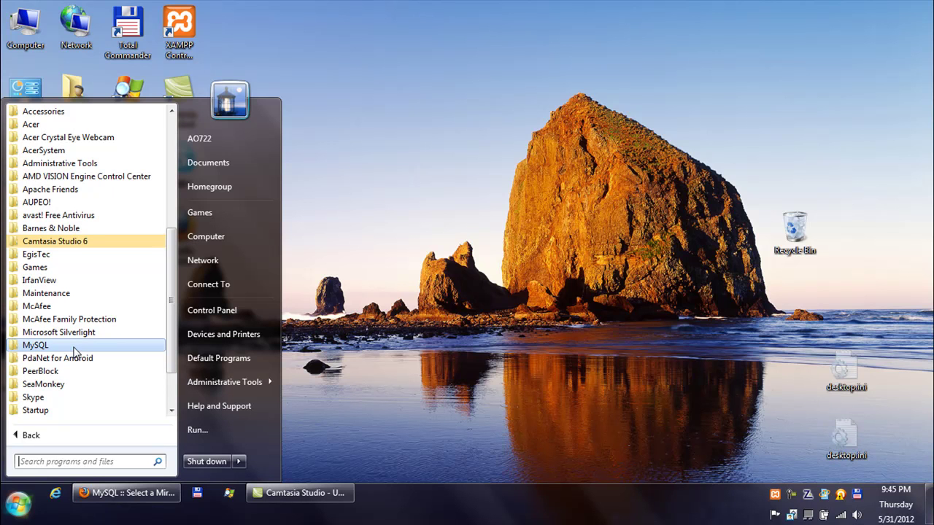
left_click(73, 348)
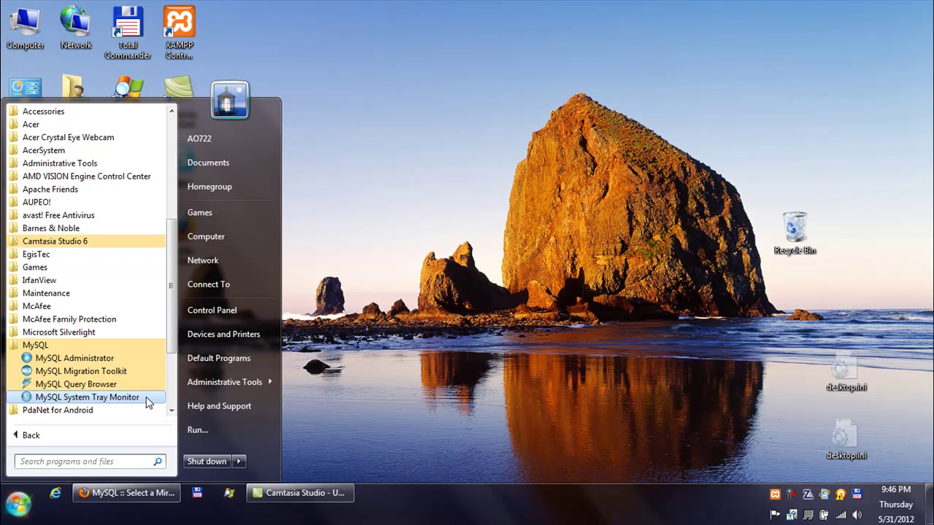
Start MySQL System Tray Monitor and launch MySQL Administrator from its notification-area commands
left_click(146, 398)
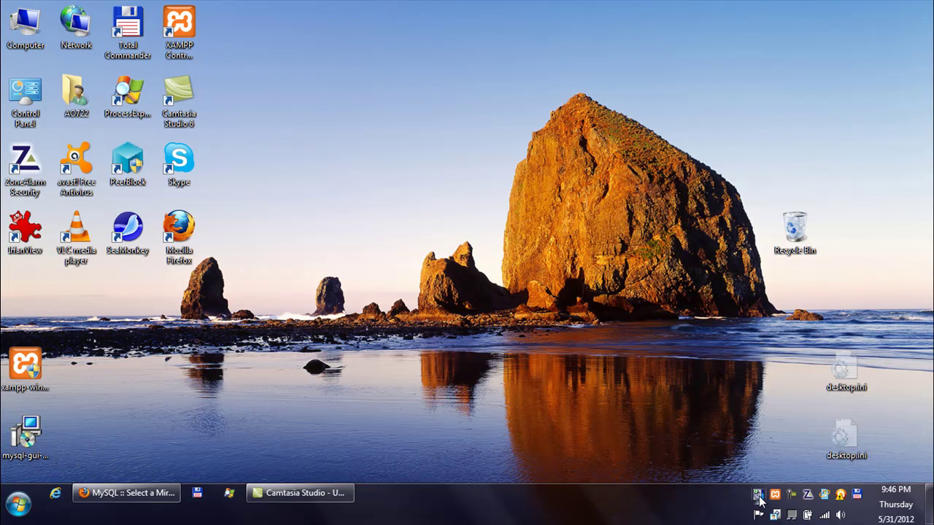
right_click(759, 497)
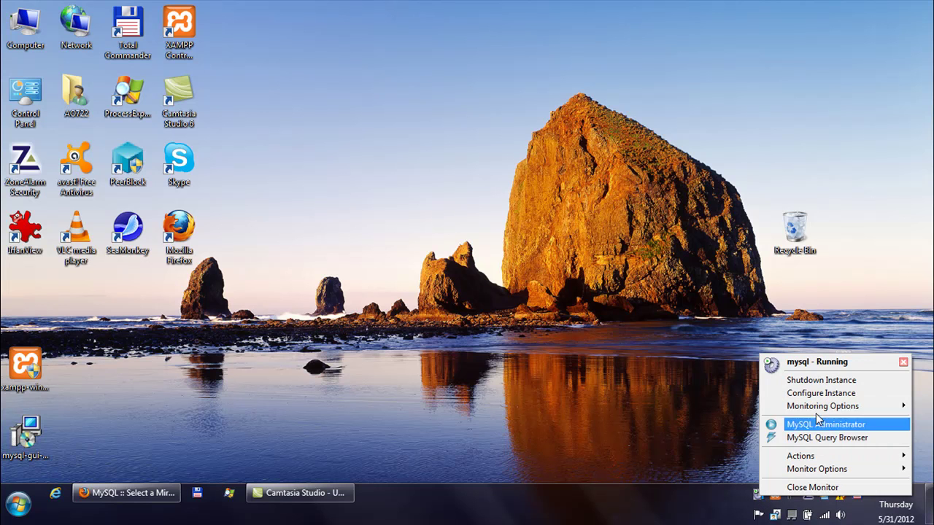
mouse_move(821, 471)
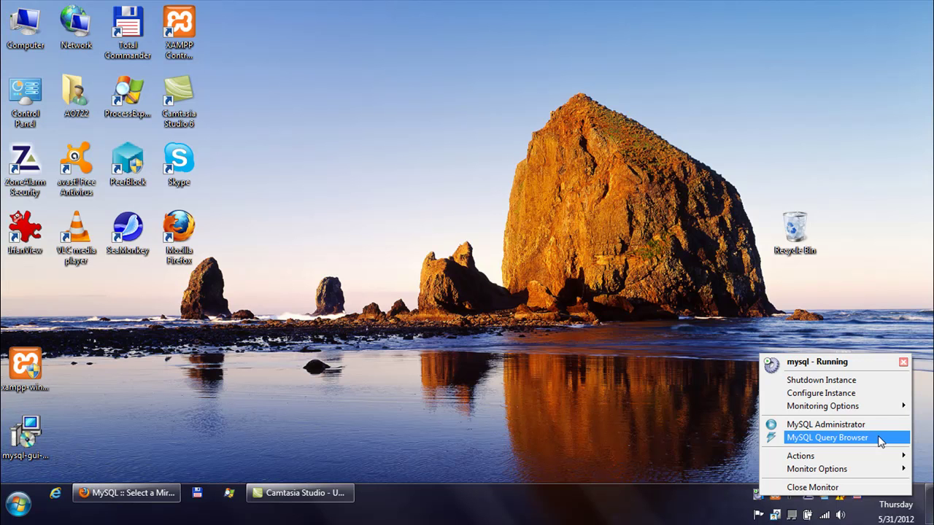
left_click(881, 427)
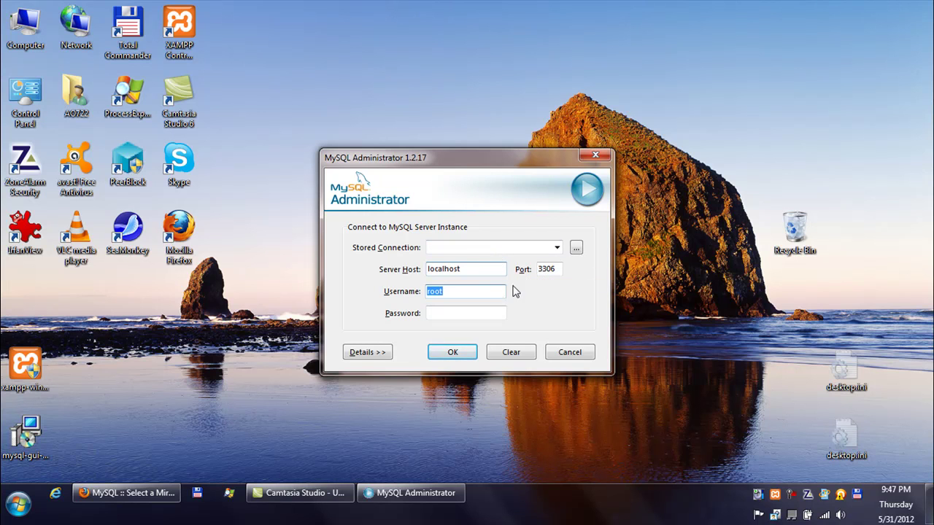
Clear the server host and username in the connection dialog, and re-enter localhost as the host and root as the username
double_click(491, 270)
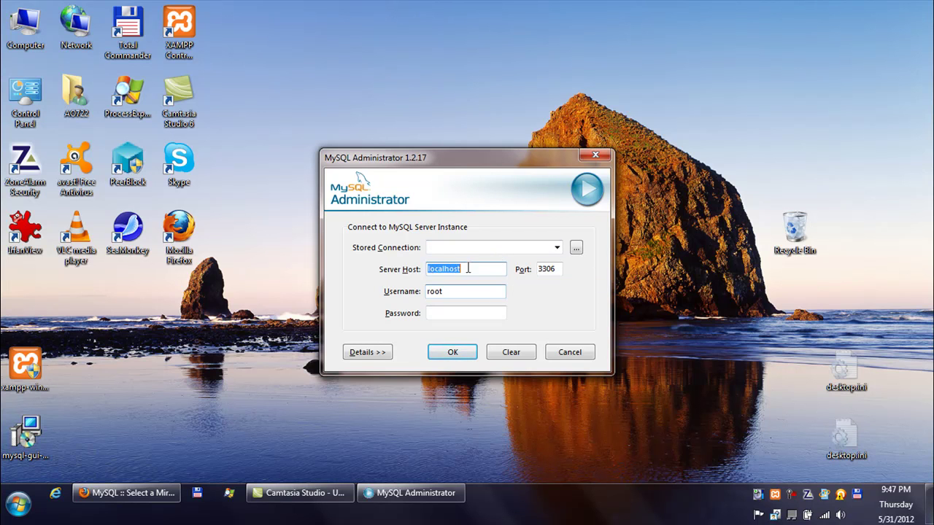
key("BackSpace")
double_click(438, 291)
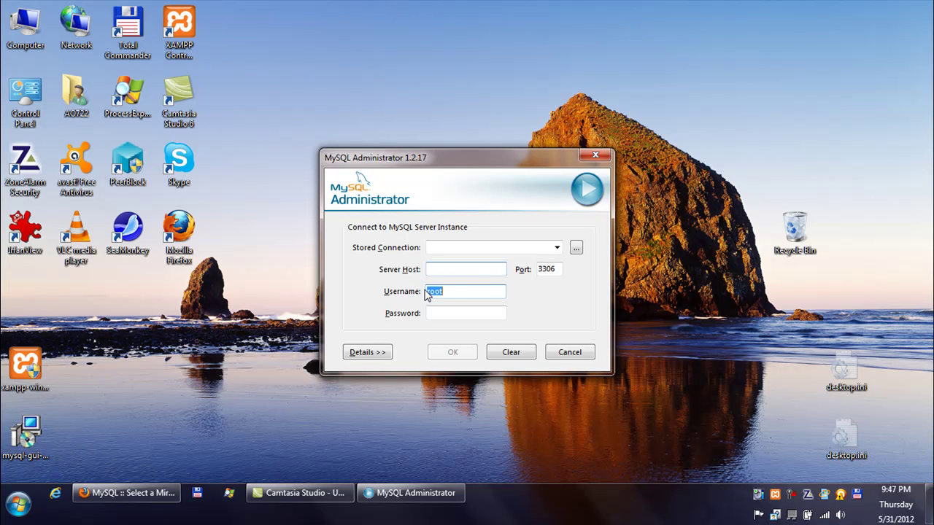
key("BackSpace")
left_click(469, 269)
type("localhost")
left_click(479, 291)
type("root")
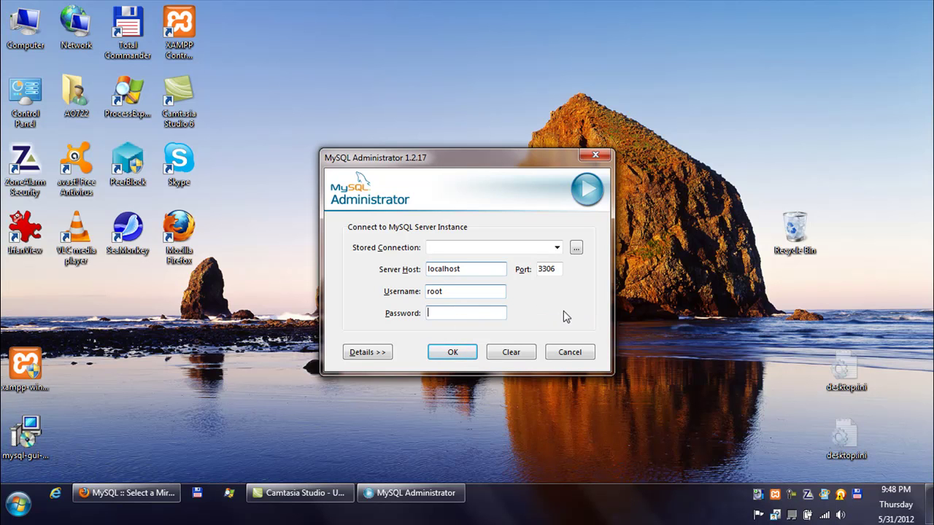
Enter the root account's password, connect to the server, and allow MySQL Administrator's network access in ZoneAlarm
type("****")
left_click(452, 352)
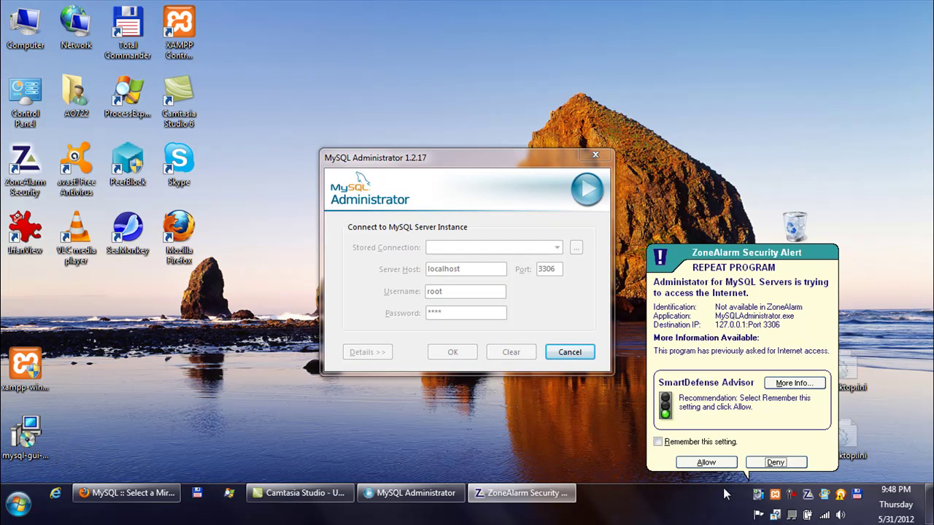
left_click(725, 463)
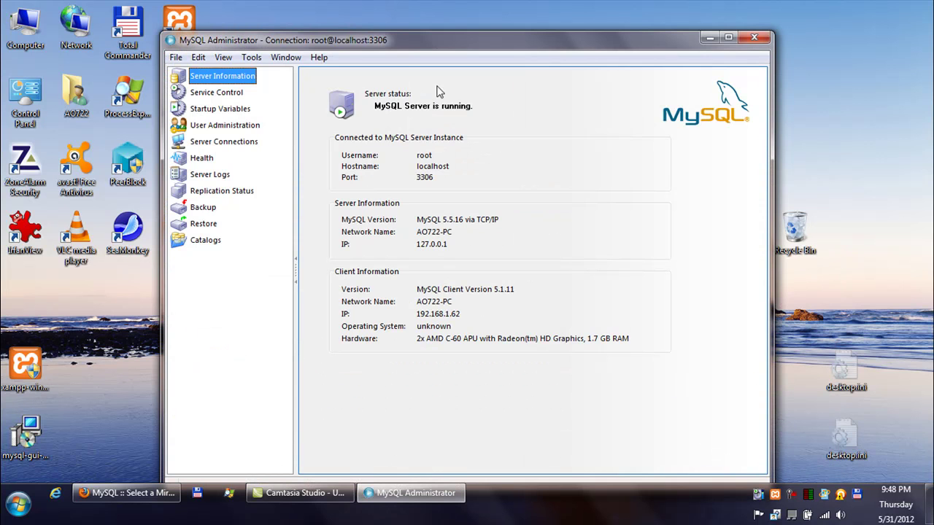
Review the Catalogs, Backup and Restore sections of MySQL Administrator, and close the program
left_click_drag(406, 42, 413, 22)
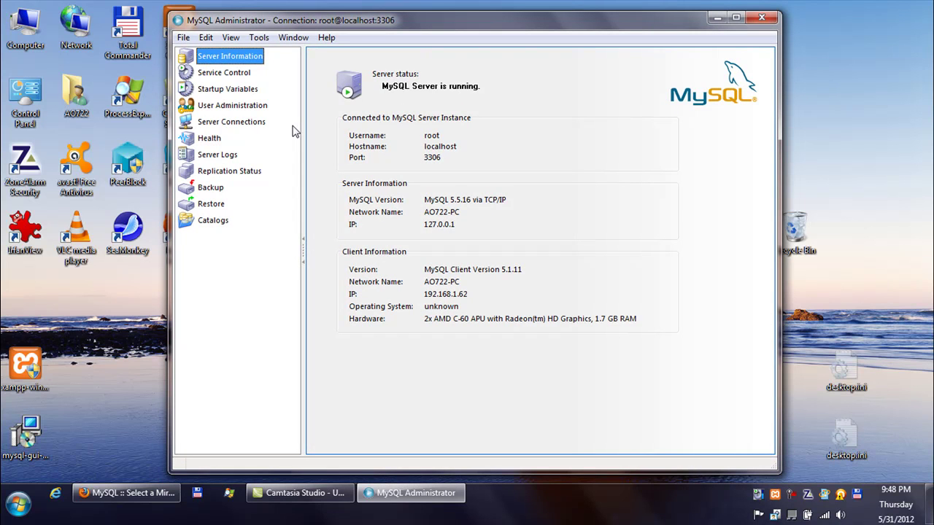
left_click(218, 223)
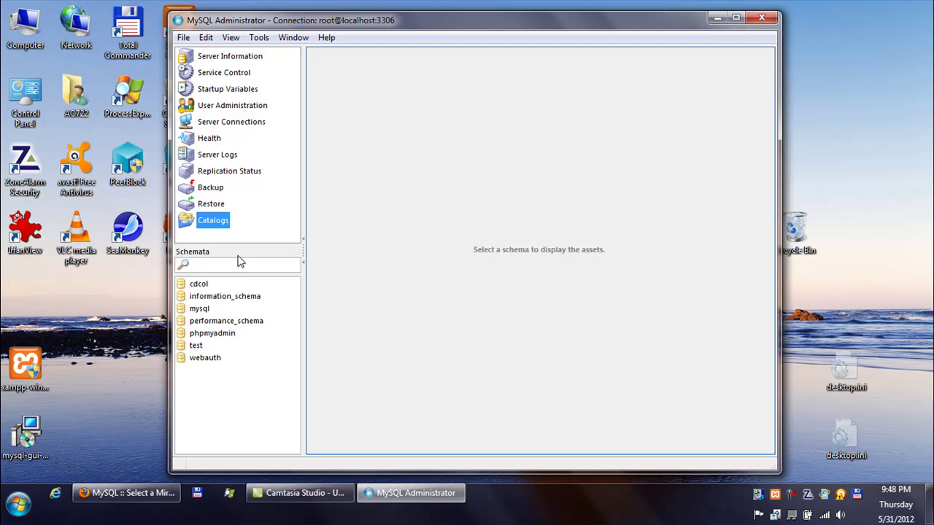
left_click(222, 191)
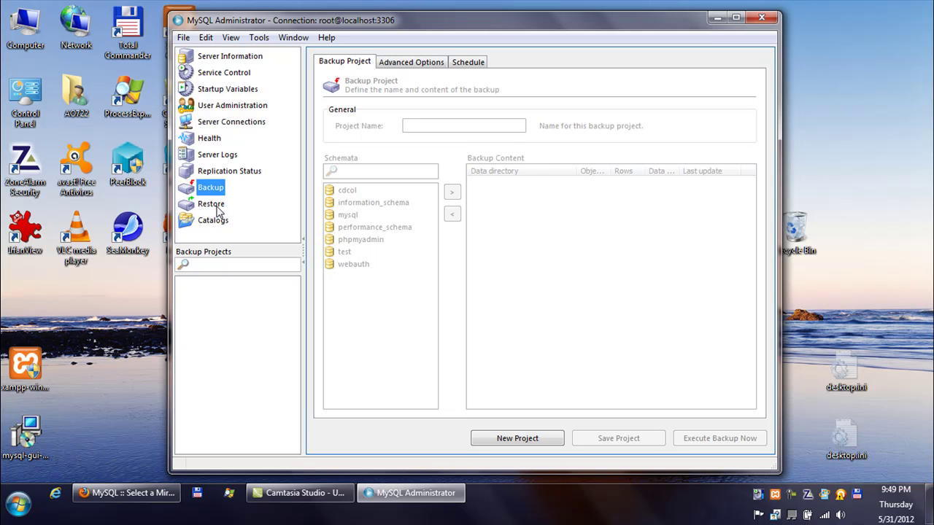
left_click(218, 210)
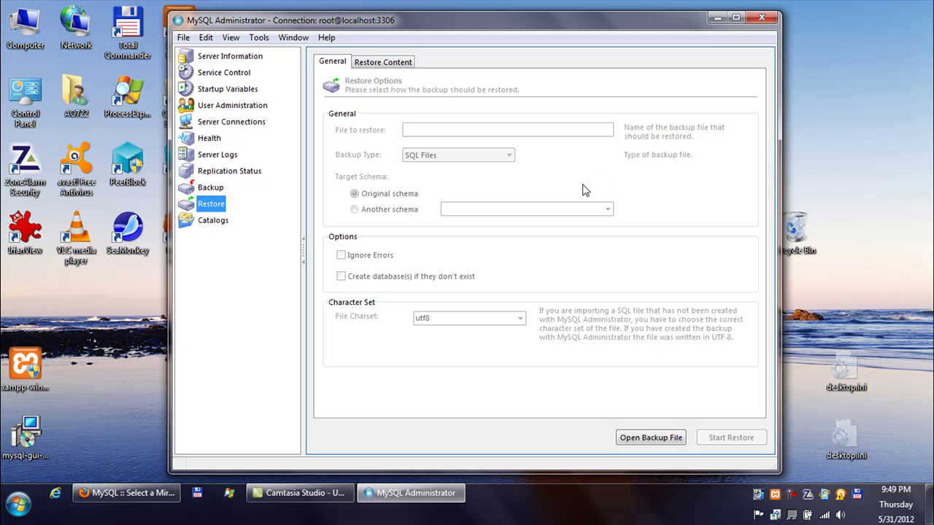
left_click(767, 24)
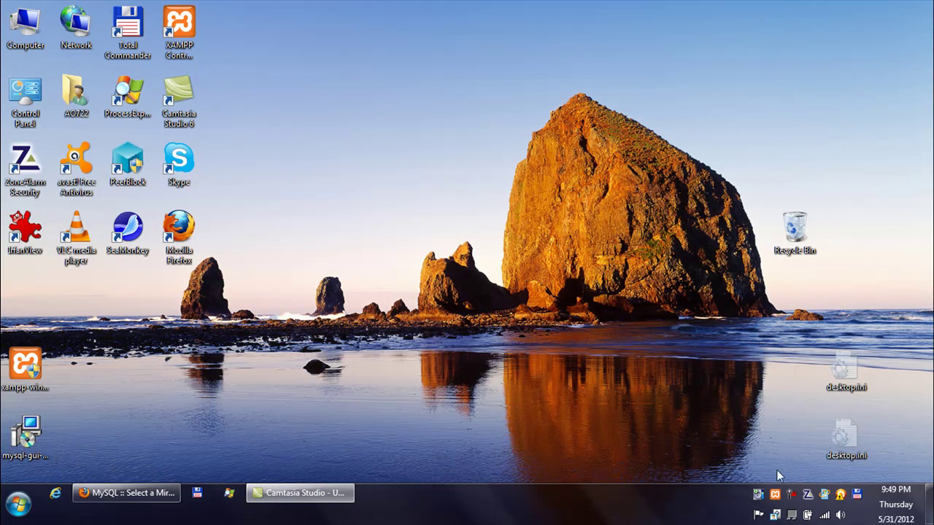
Launch MySQL Query Browser from the tray monitor, connect to localhost as root with the account password, and allow its access in ZoneAlarm
right_click(758, 496)
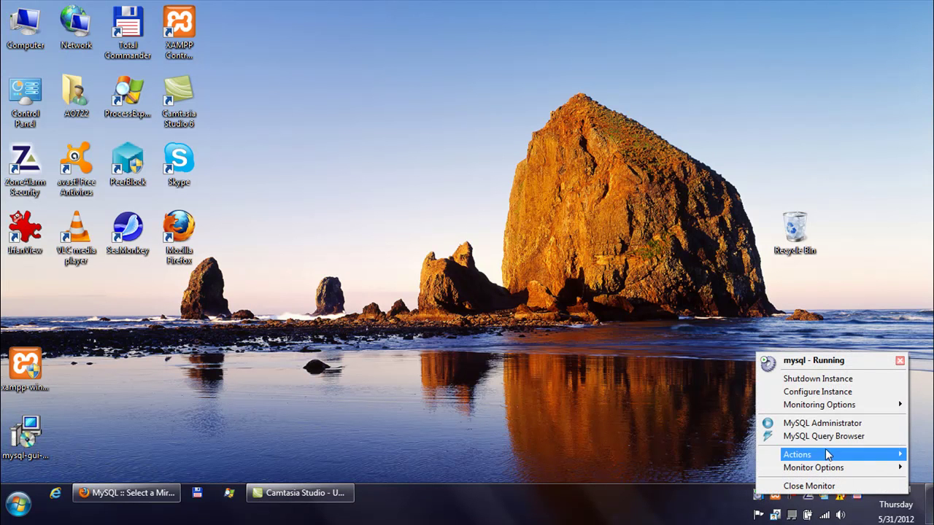
left_click(876, 438)
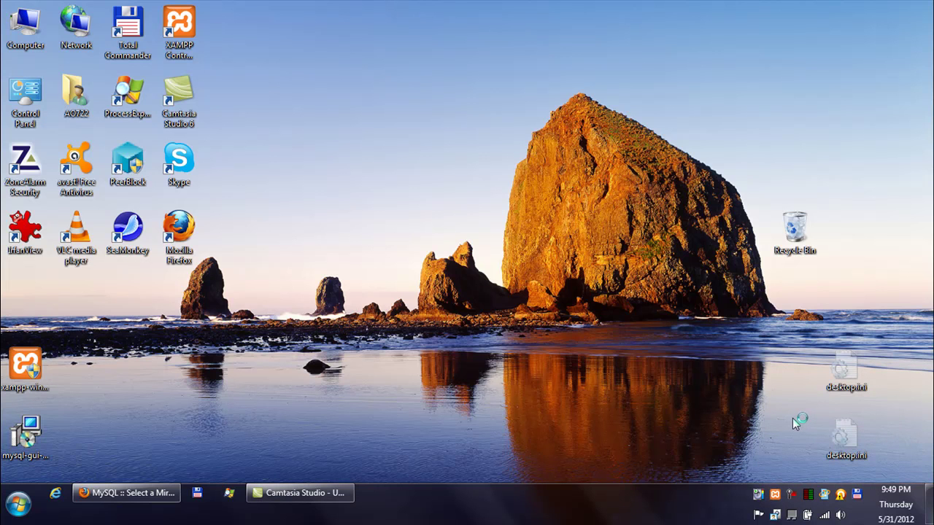
left_click(481, 298)
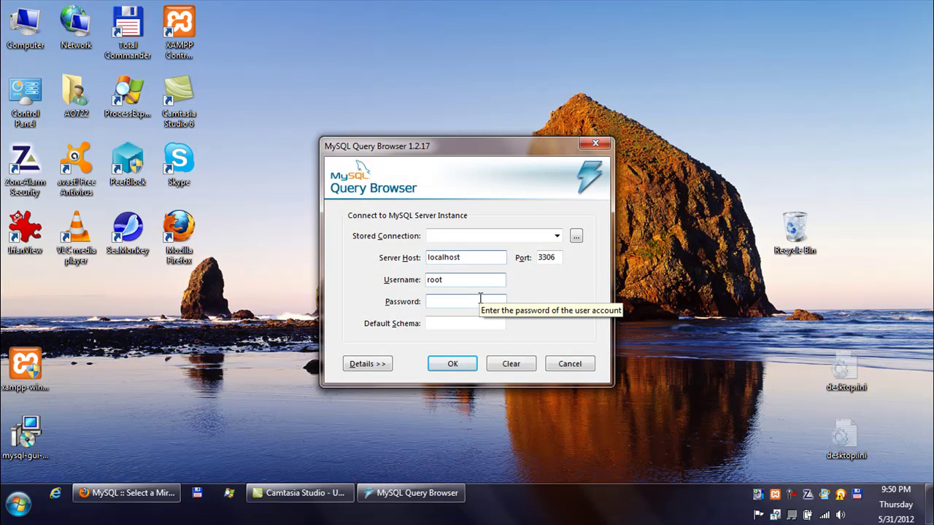
type("****")
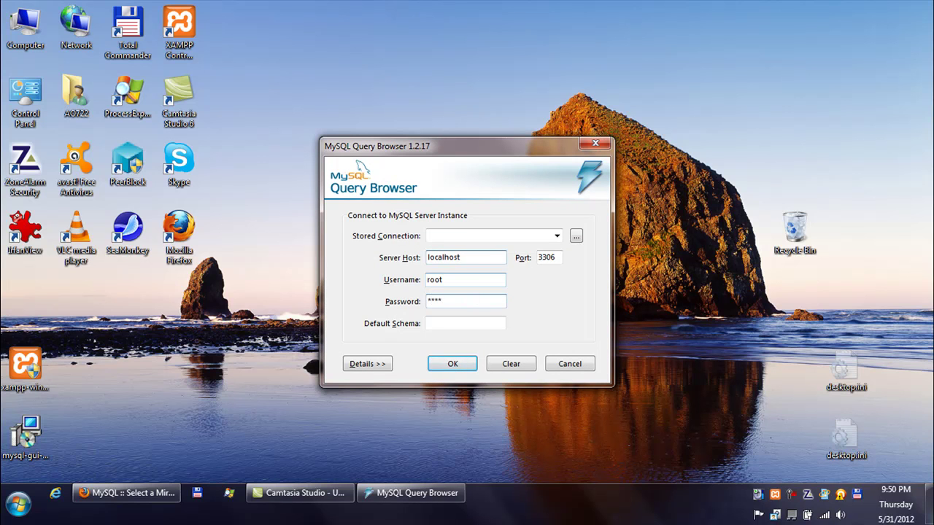
left_click(453, 363)
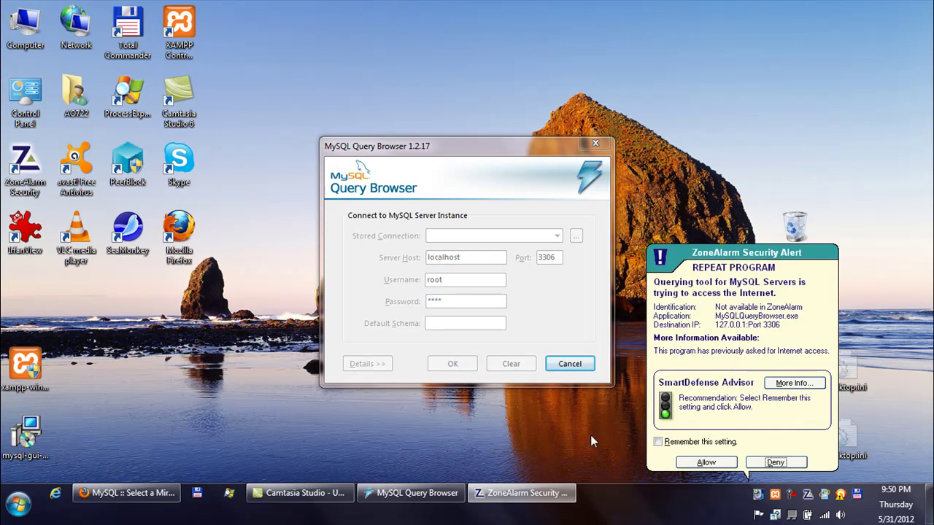
left_click(712, 463)
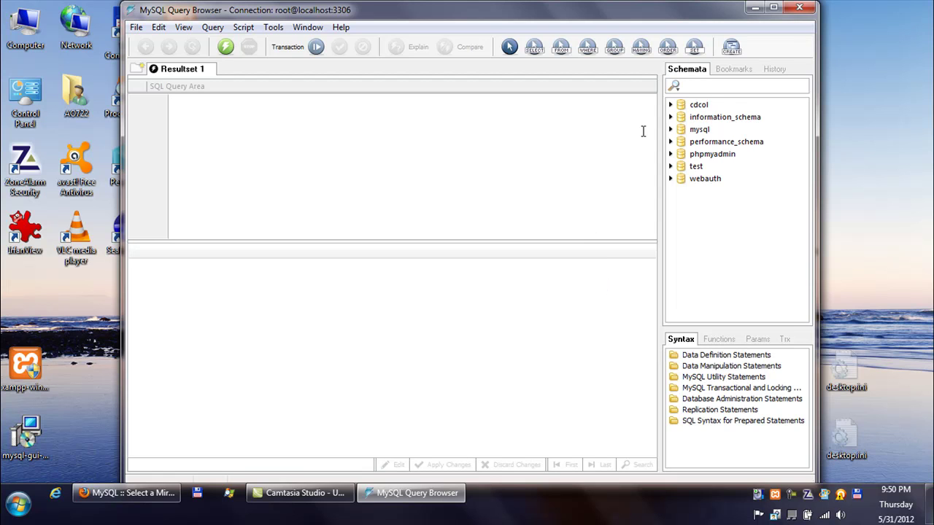
Generate and execute a SELECT query on the cds table of the cdcol schema, and examine the query text
left_click(671, 105)
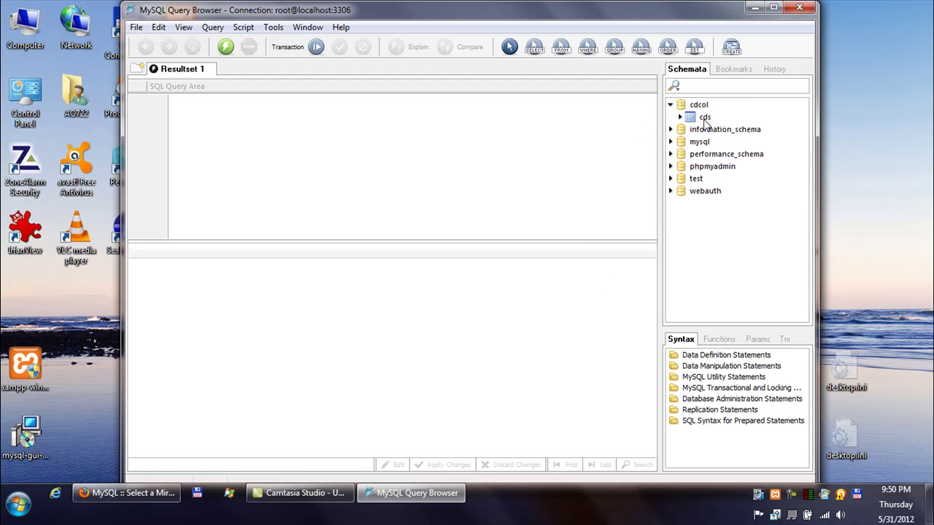
double_click(704, 120)
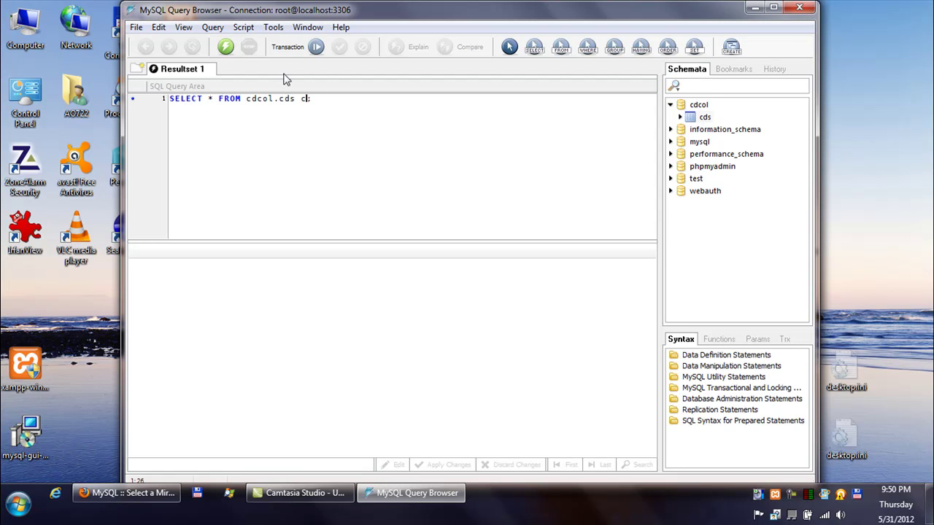
left_click(226, 48)
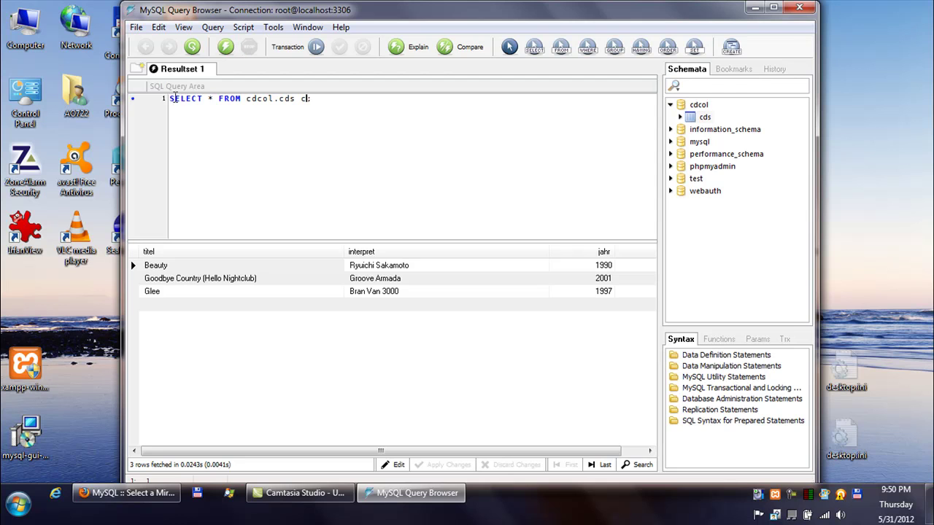
left_click_drag(172, 99, 316, 102)
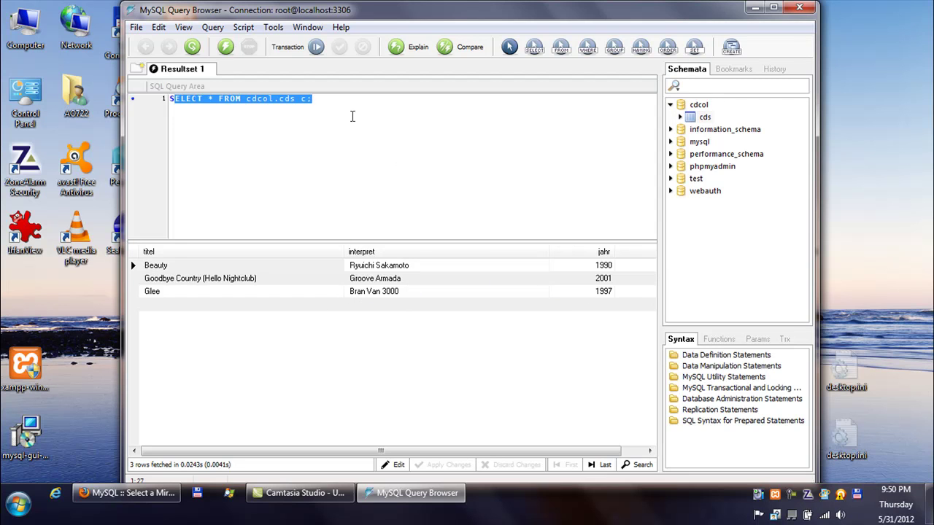
left_click(330, 101)
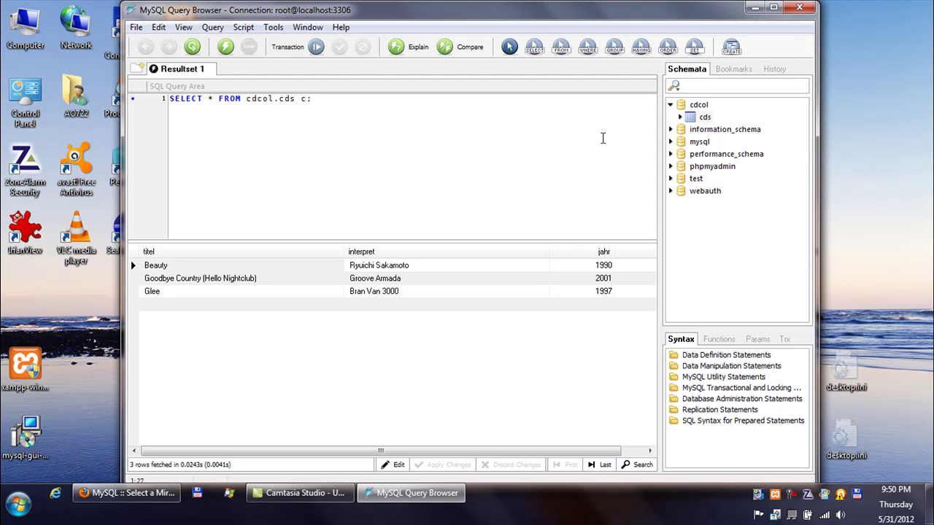
Close MySQL Query Browser and display the commands of the MySQL System Tray Monitor again
left_click(800, 9)
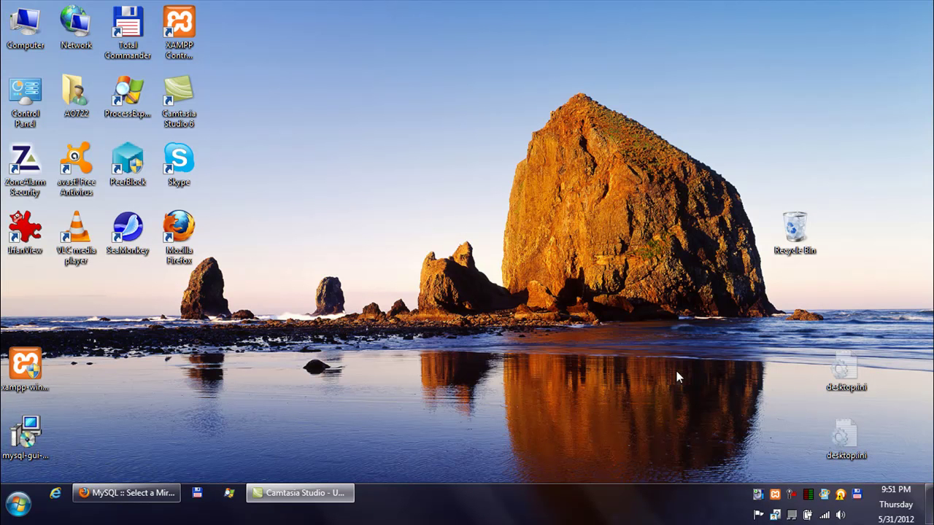
right_click(758, 497)
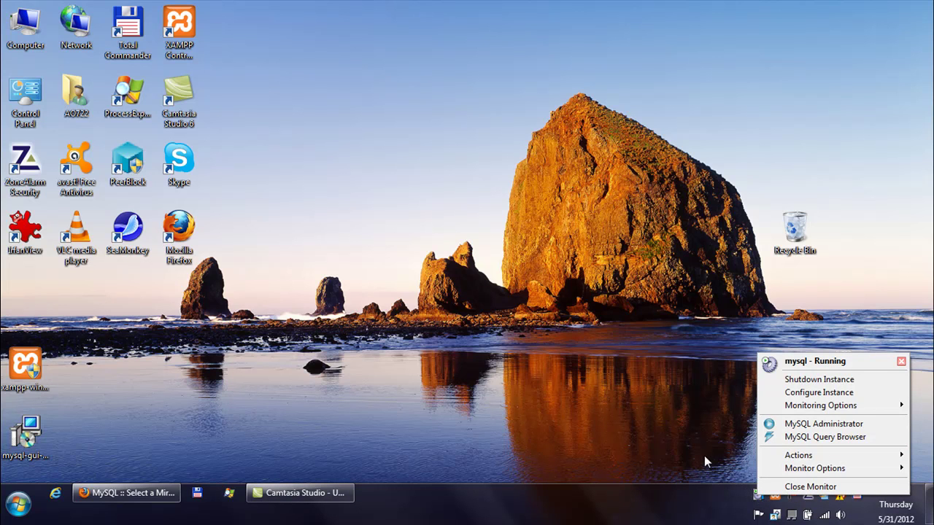